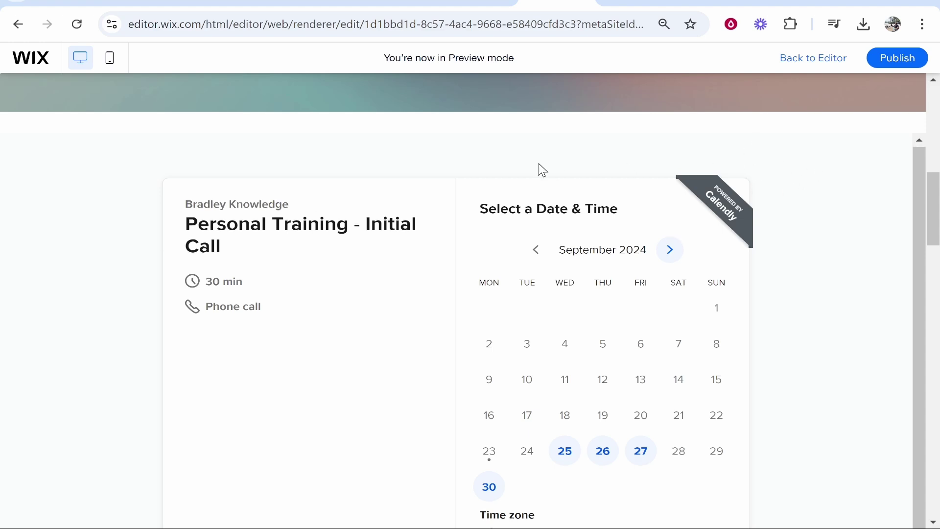
{"action": "scroll", "coordinate": [567, 172], "scroll_direction": "down", "scroll_amount": 1}
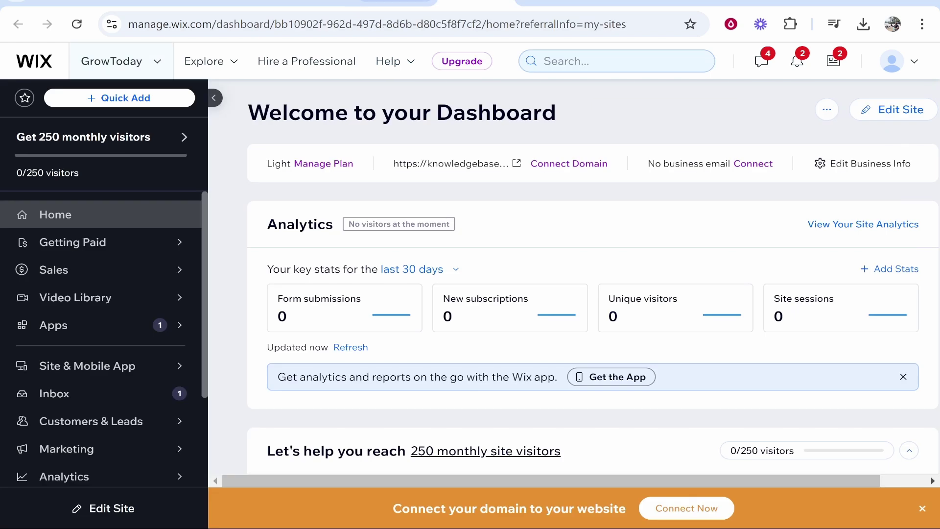
- Open the GrowToday site's Home page in the Wix Editor from the dashboard
{"action": "left_click", "coordinate": [917, 115]}
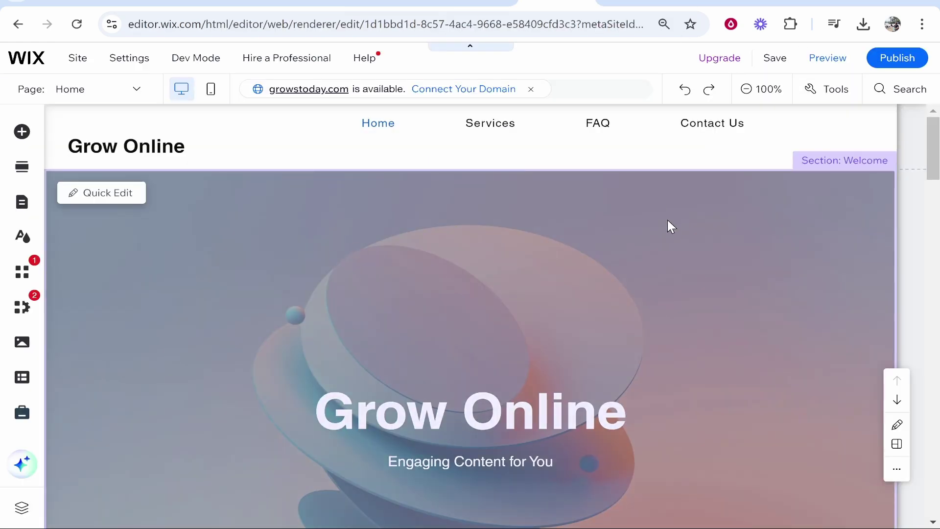
{"action": "scroll", "coordinate": [667, 222], "scroll_direction": "down", "scroll_amount": 3}
{"action": "scroll", "coordinate": [665, 223], "scroll_direction": "down", "scroll_amount": 2}
{"action": "scroll", "coordinate": [664, 191], "scroll_direction": "down", "scroll_amount": 2}
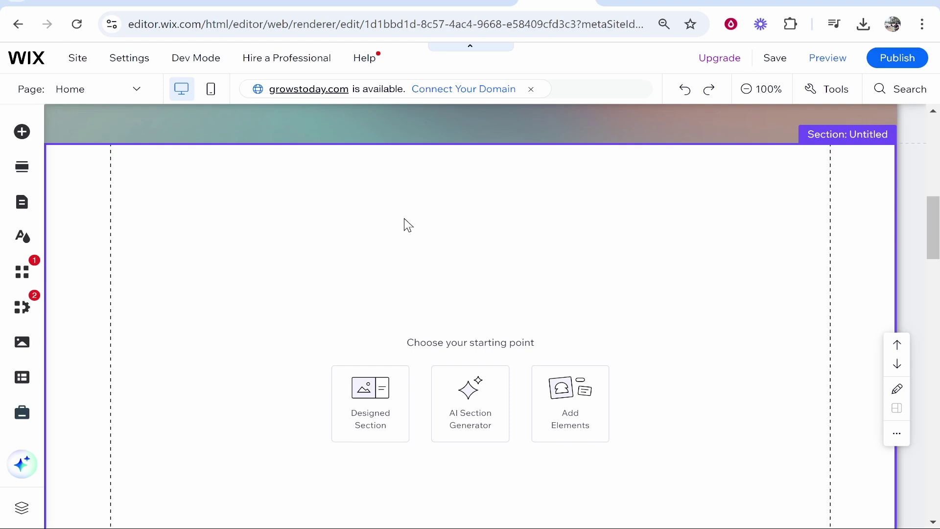
{"action": "scroll", "coordinate": [419, 230], "scroll_direction": "down", "scroll_amount": 1}
{"action": "scroll", "coordinate": [396, 259], "scroll_direction": "up", "scroll_amount": 1}
{"action": "scroll", "coordinate": [419, 324], "scroll_direction": "up", "scroll_amount": 6}
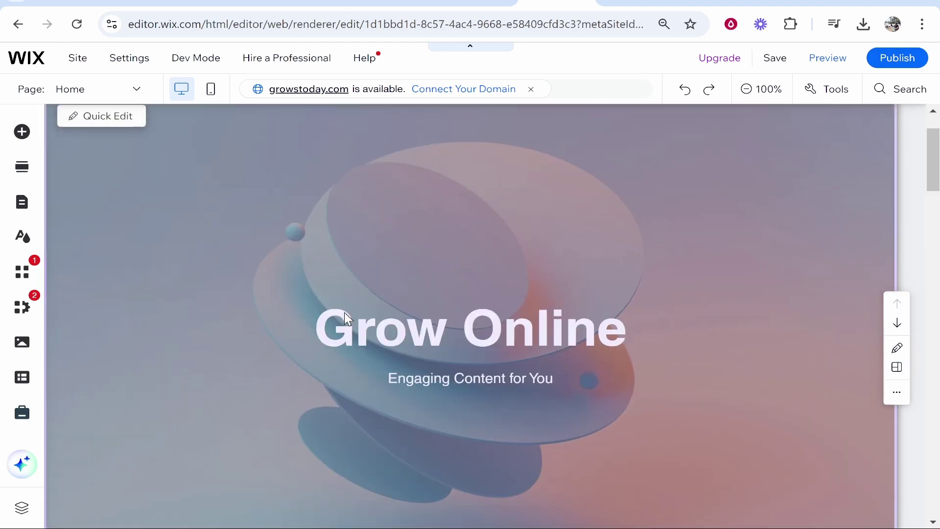
{"action": "scroll", "coordinate": [514, 294], "scroll_direction": "down", "scroll_amount": 3}
{"action": "scroll", "coordinate": [477, 319], "scroll_direction": "down", "scroll_amount": 2}
{"action": "scroll", "coordinate": [434, 335], "scroll_direction": "down", "scroll_amount": 3}
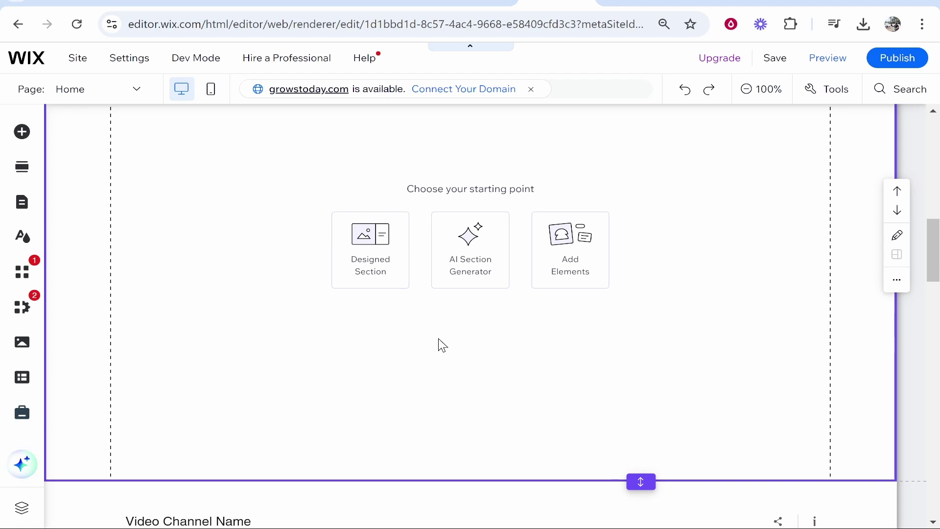
{"action": "scroll", "coordinate": [597, 335], "scroll_direction": "up", "scroll_amount": 2}
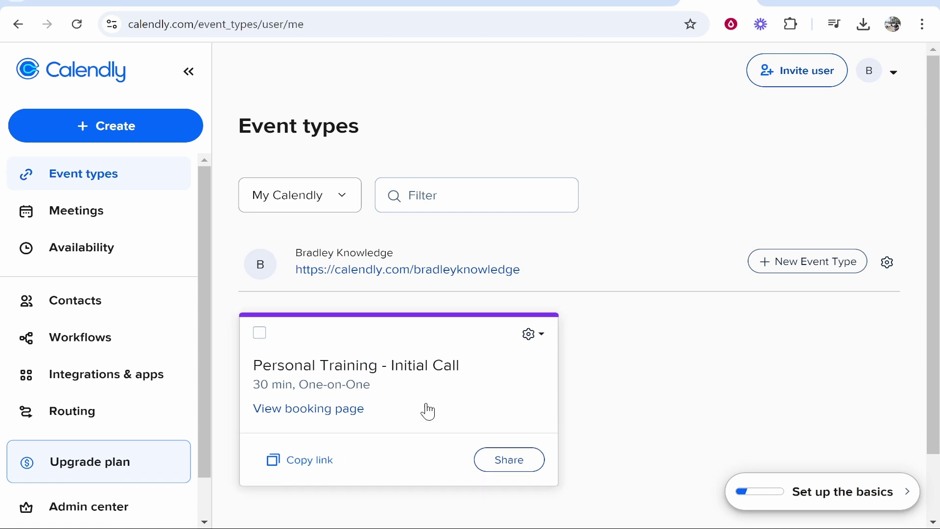
- Copy the Calendly 'Personal Training - Initial Call' booking link and return to the Wix editor
{"action": "left_click", "coordinate": [294, 461]}
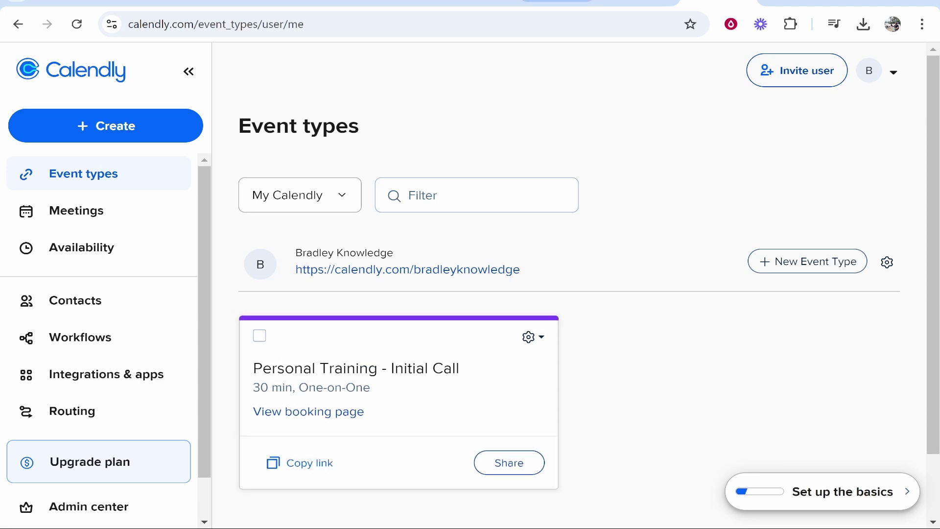
{"action": "left_click", "coordinate": [558, 2]}
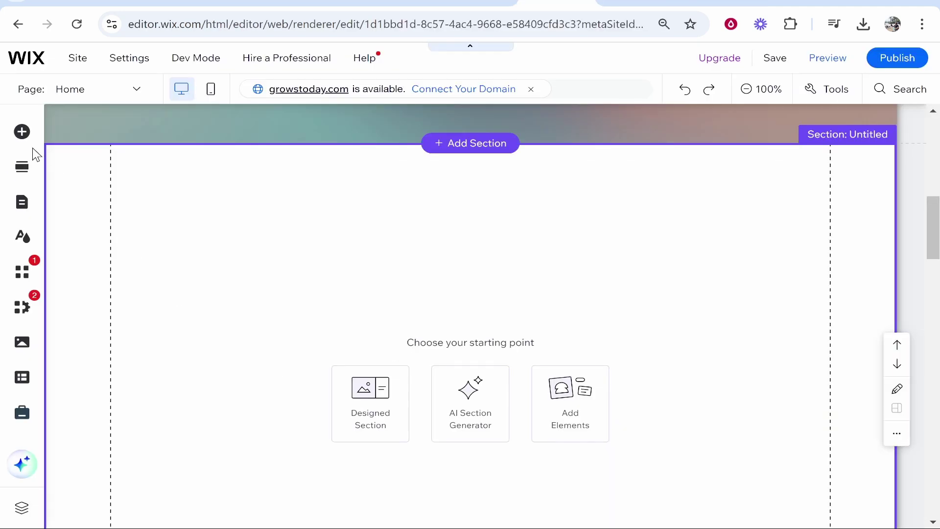
- Add an Embed HTML element to the empty untitled section via Add Elements > Embed Code
{"action": "left_click", "coordinate": [22, 133]}
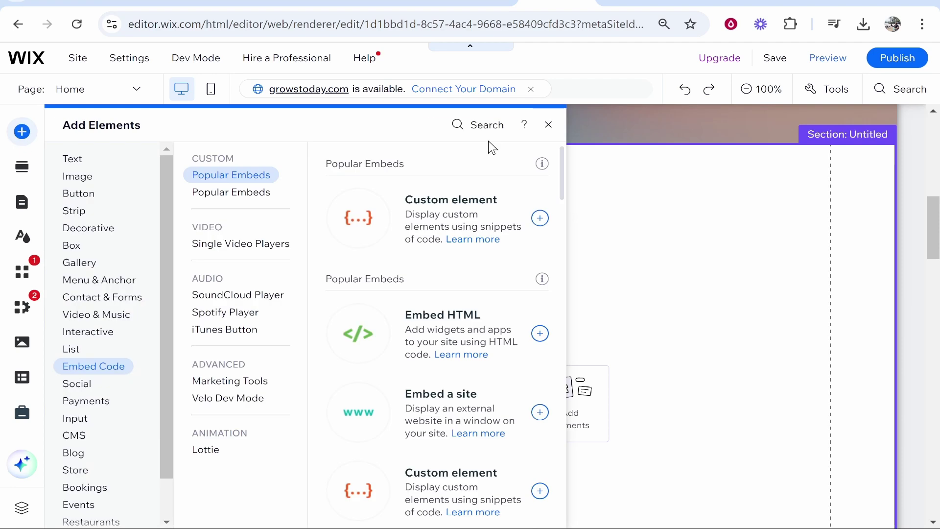
{"action": "left_click", "coordinate": [484, 126]}
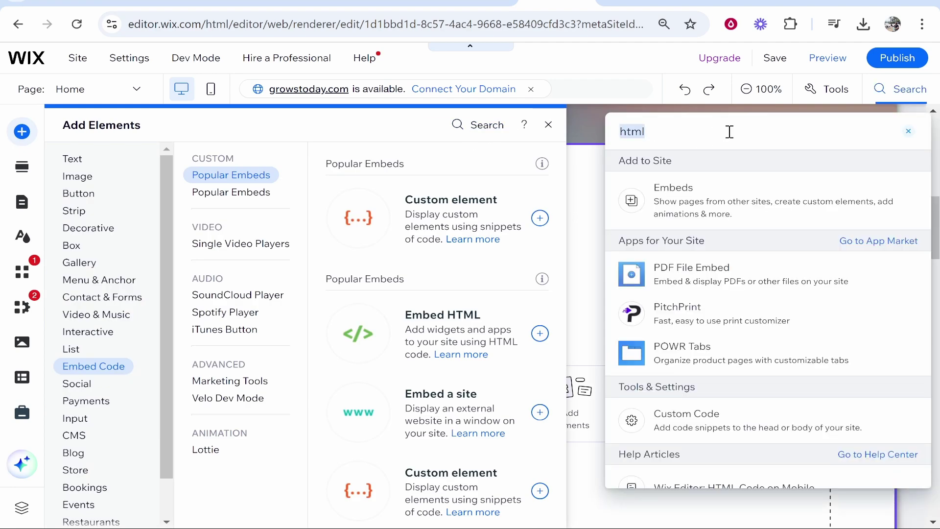
{"action": "left_click", "coordinate": [676, 132]}
{"action": "left_click", "coordinate": [408, 343]}
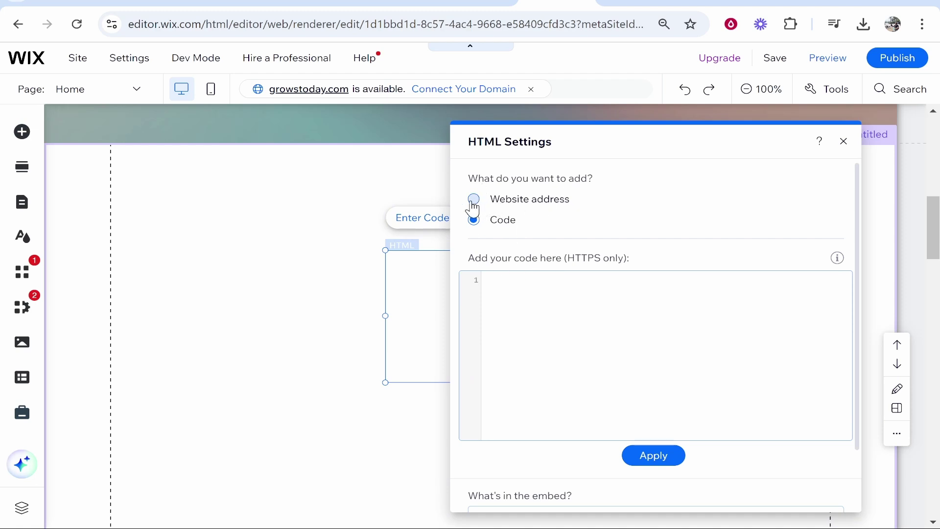
- Set the HTML embed to Website address, paste the Calendly booking link, and apply it
{"action": "left_click", "coordinate": [475, 204]}
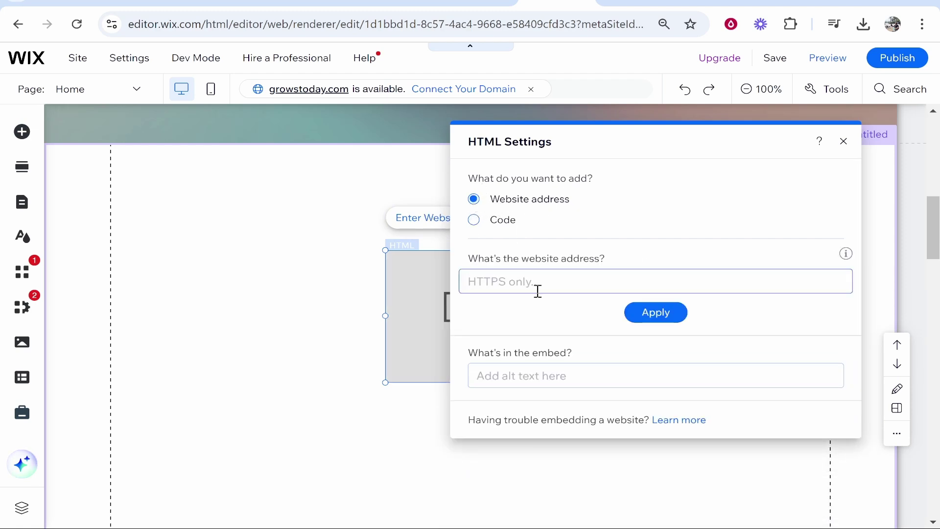
{"action": "right_click", "coordinate": [537, 290]}
{"action": "left_click", "coordinate": [569, 98]}
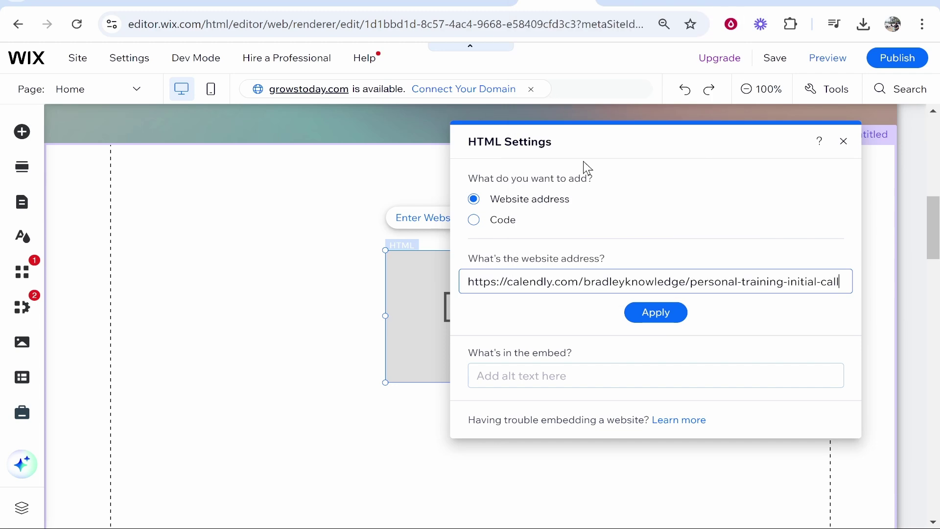
{"action": "left_click", "coordinate": [655, 317]}
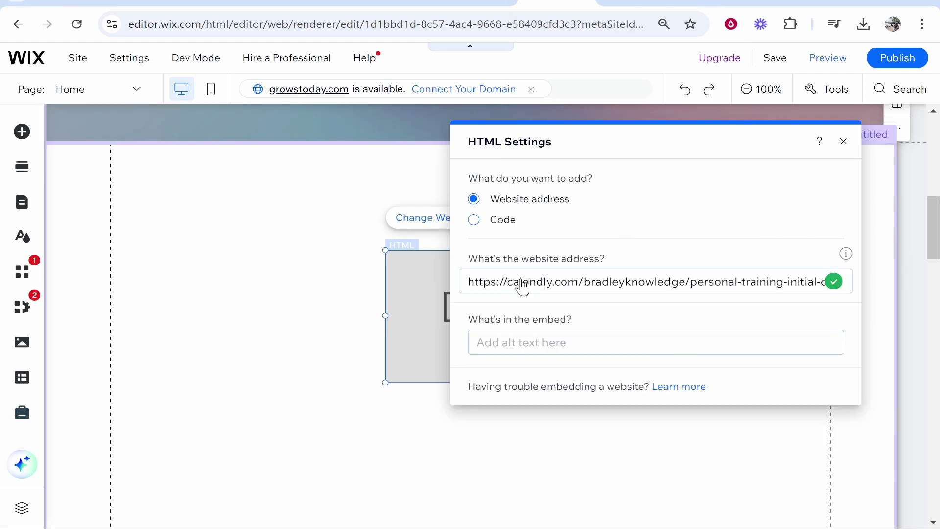
{"action": "left_click", "coordinate": [321, 273]}
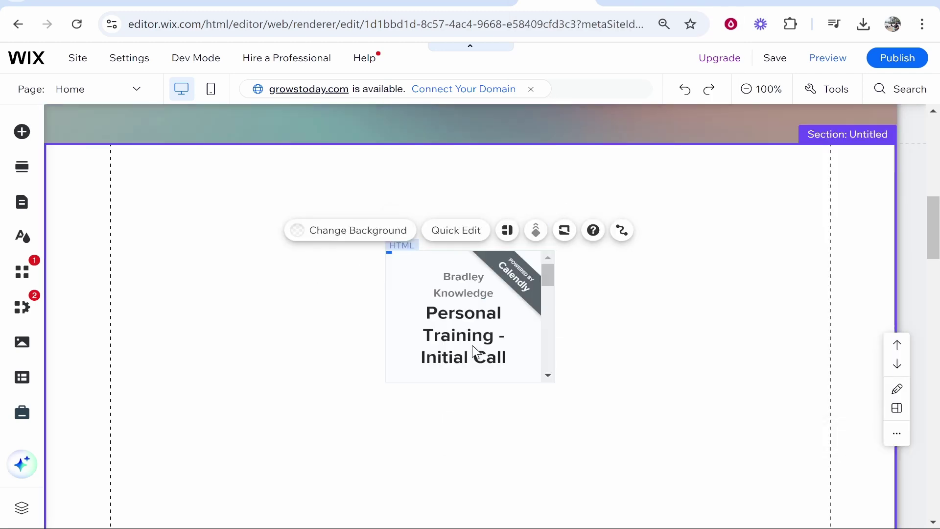
- Stretch the Calendly embed to full width, make it taller for the whole month, and preview
{"action": "mouse_move", "coordinate": [505, 333]}
{"action": "left_mouse_down"}
{"action": "mouse_move", "coordinate": [440, 267]}
{"action": "mouse_move", "coordinate": [310, 242]}
{"action": "mouse_move", "coordinate": [318, 275]}
{"action": "left_mouse_up"}
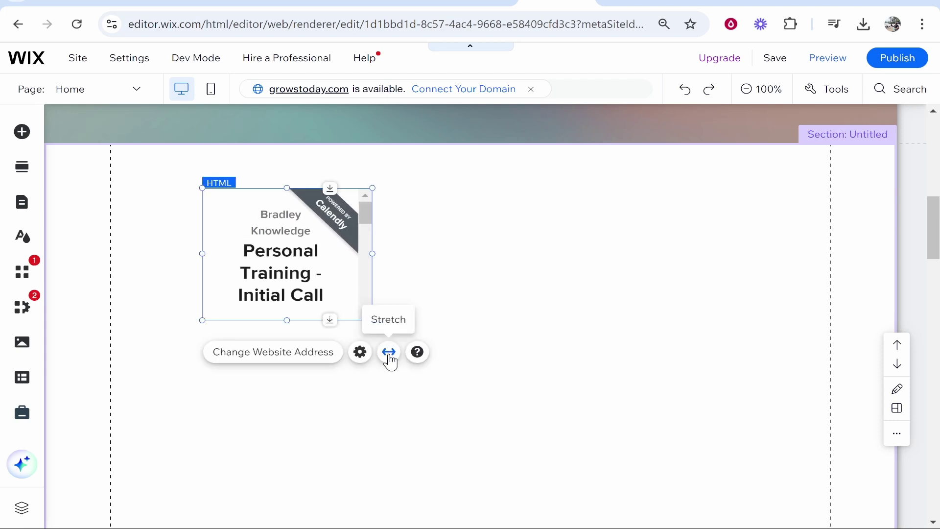
{"action": "left_click", "coordinate": [390, 353]}
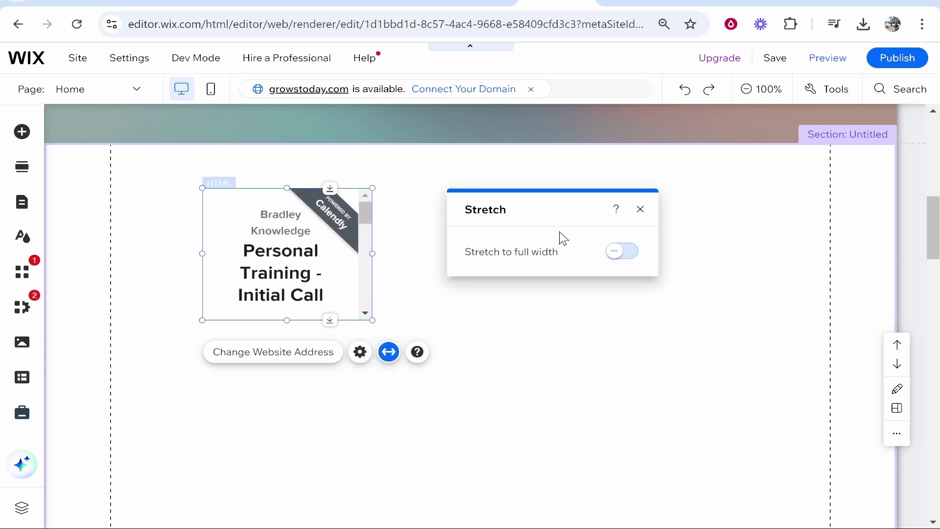
{"action": "left_click", "coordinate": [623, 256]}
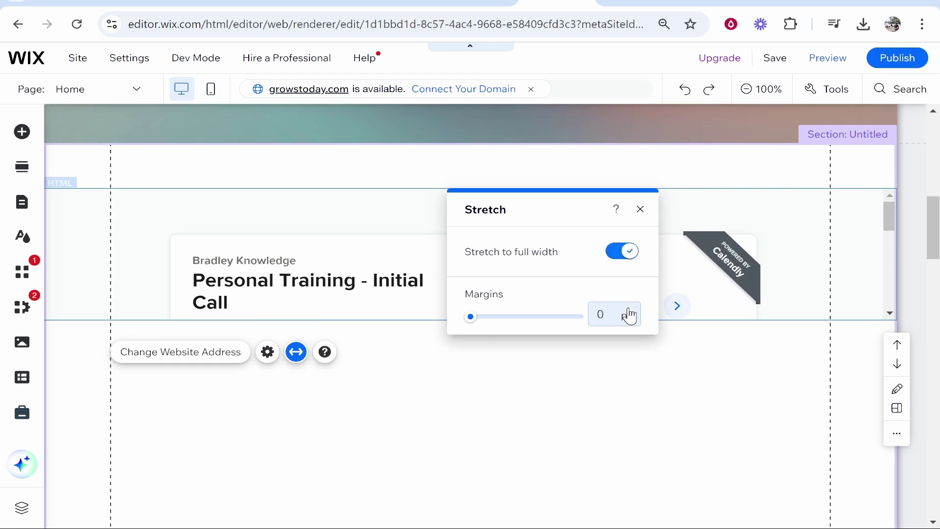
{"action": "left_click_drag", "start_coordinate": [487, 319], "coordinate": [481, 424]}
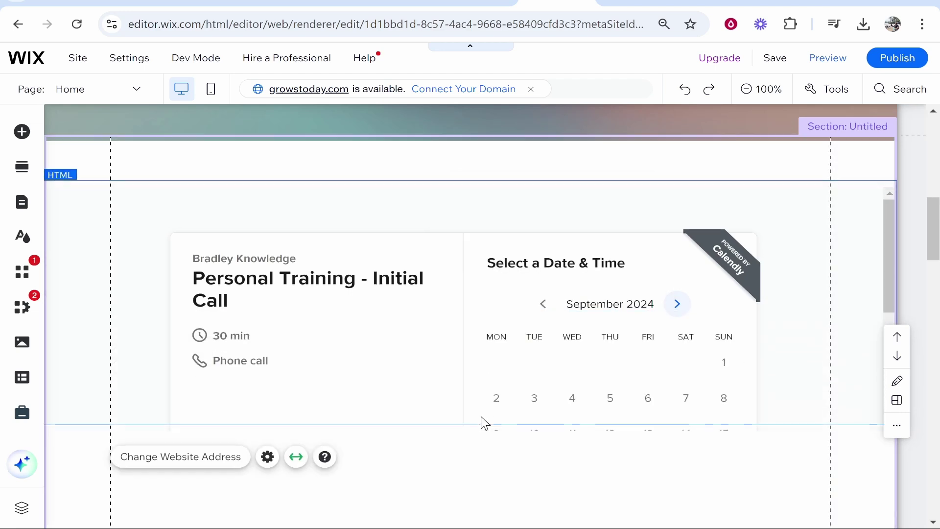
{"action": "scroll", "coordinate": [481, 424], "scroll_direction": "down", "scroll_amount": 2}
{"action": "left_click_drag", "start_coordinate": [473, 279], "coordinate": [459, 487]}
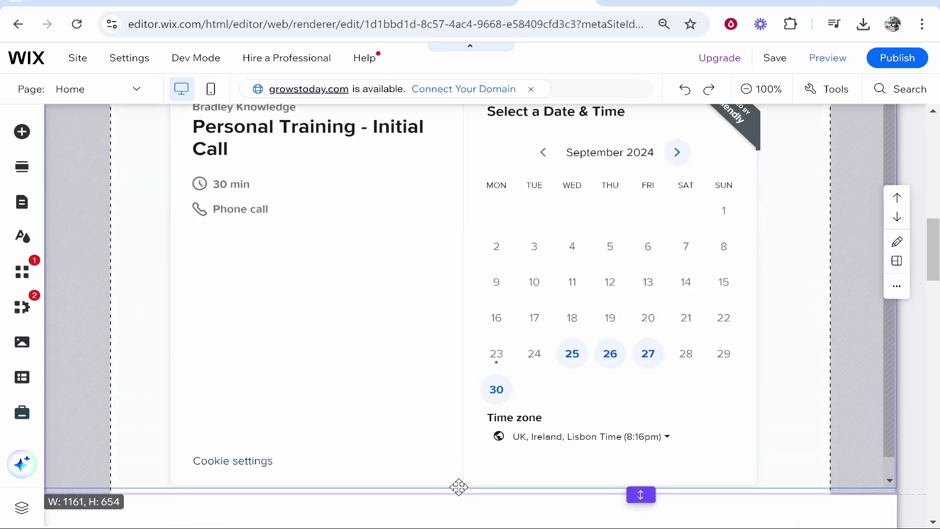
{"action": "scroll", "coordinate": [478, 368], "scroll_direction": "up", "scroll_amount": 3}
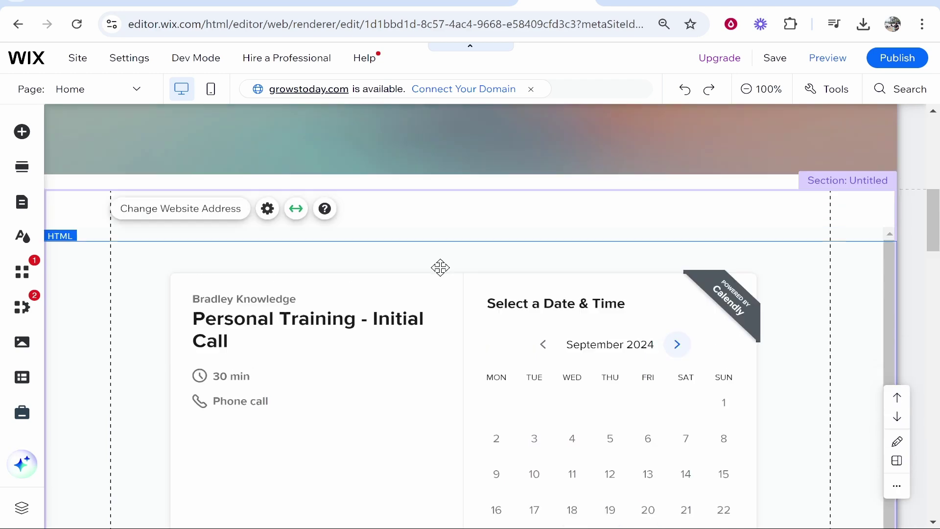
{"action": "scroll", "coordinate": [440, 268], "scroll_direction": "up", "scroll_amount": 2}
{"action": "scroll", "coordinate": [448, 299], "scroll_direction": "down", "scroll_amount": 2}
{"action": "scroll", "coordinate": [483, 367], "scroll_direction": "down", "scroll_amount": 3}
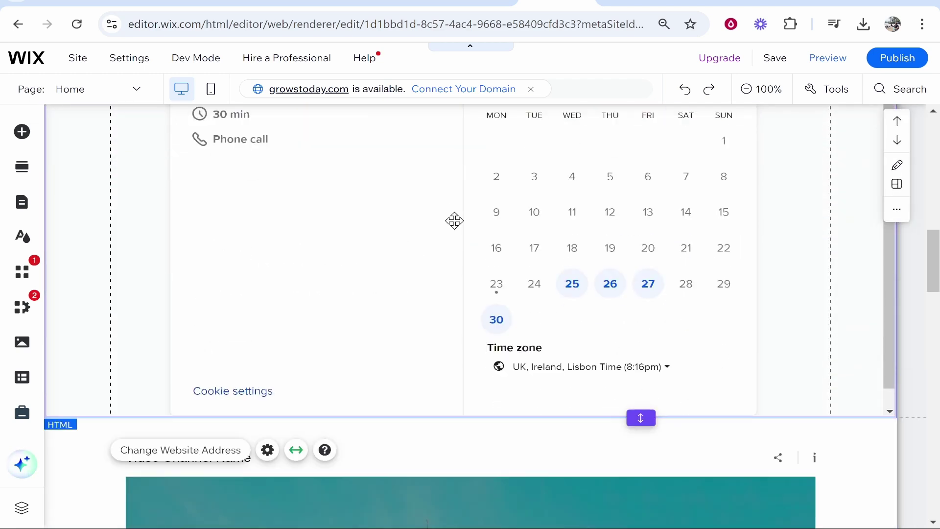
{"action": "left_click", "coordinate": [830, 63]}
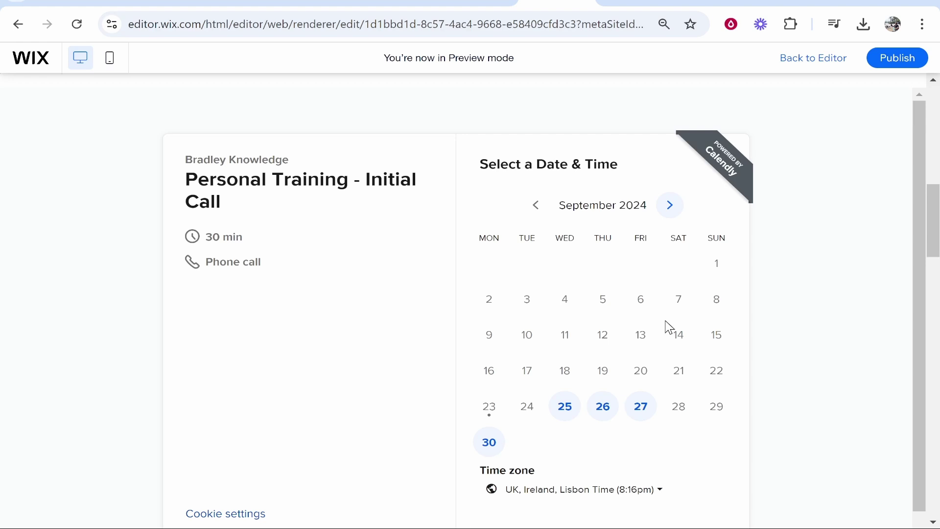
- Book Thursday, September 26 at 2:30pm and continue to the Enter Details form
{"action": "left_click", "coordinate": [603, 407]}
{"action": "scroll", "coordinate": [742, 317], "scroll_direction": "down", "scroll_amount": 1}
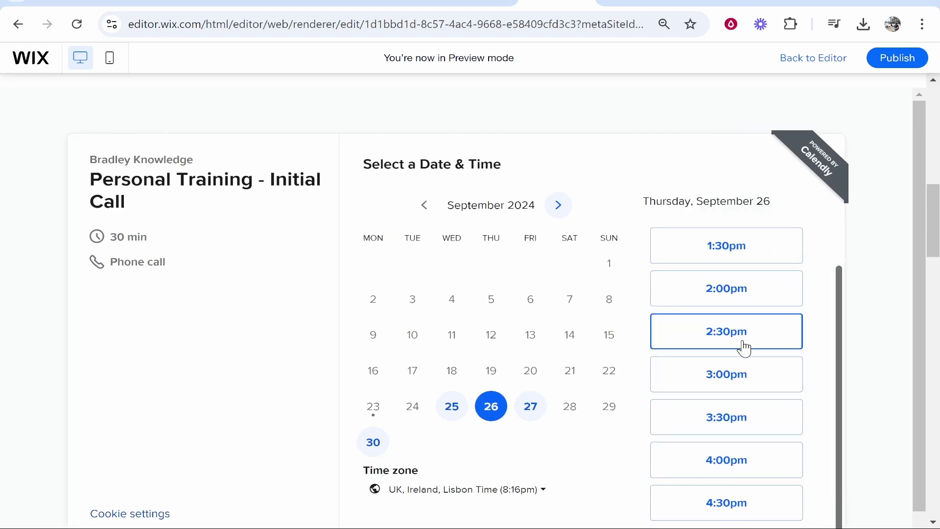
{"action": "left_click", "coordinate": [745, 347]}
{"action": "left_click", "coordinate": [772, 335]}
{"action": "scroll", "coordinate": [456, 296], "scroll_direction": "down", "scroll_amount": 1}
{"action": "scroll", "coordinate": [519, 219], "scroll_direction": "down", "scroll_amount": 1}
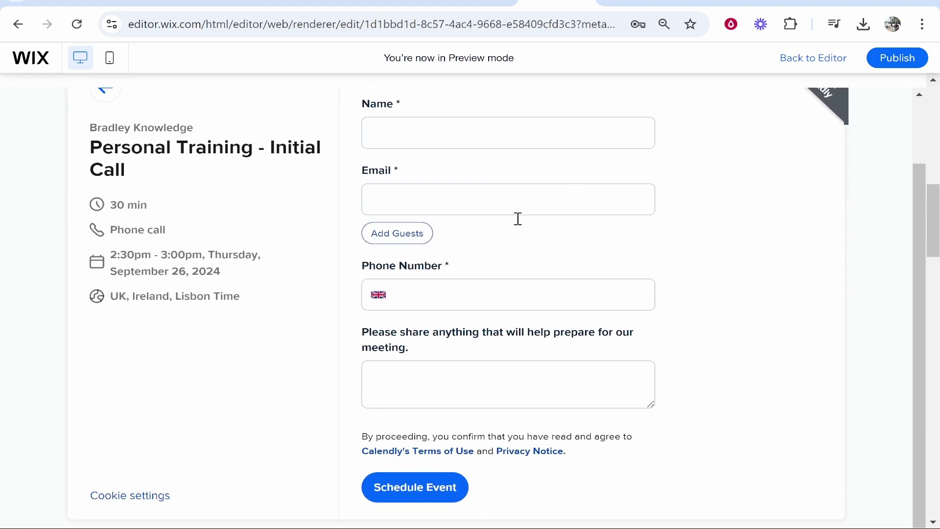
{"action": "scroll", "coordinate": [418, 300], "scroll_direction": "up", "scroll_amount": 1}
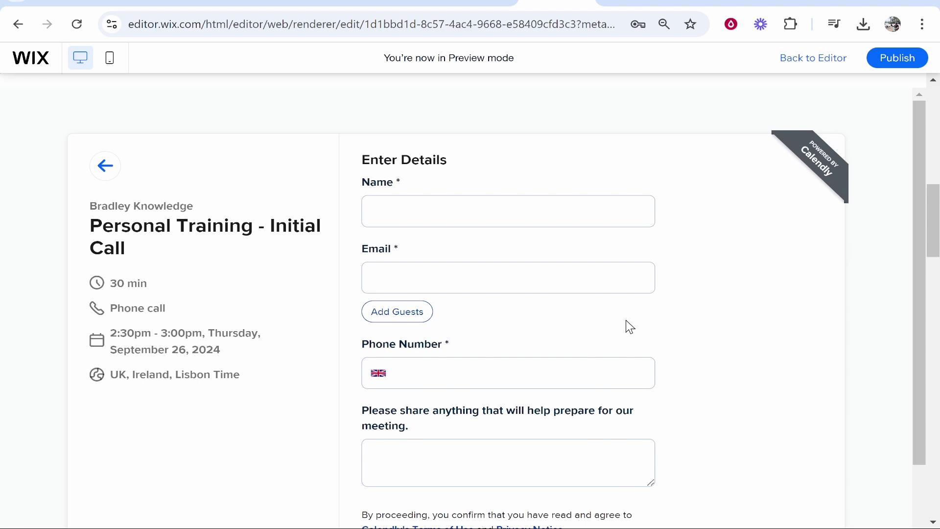